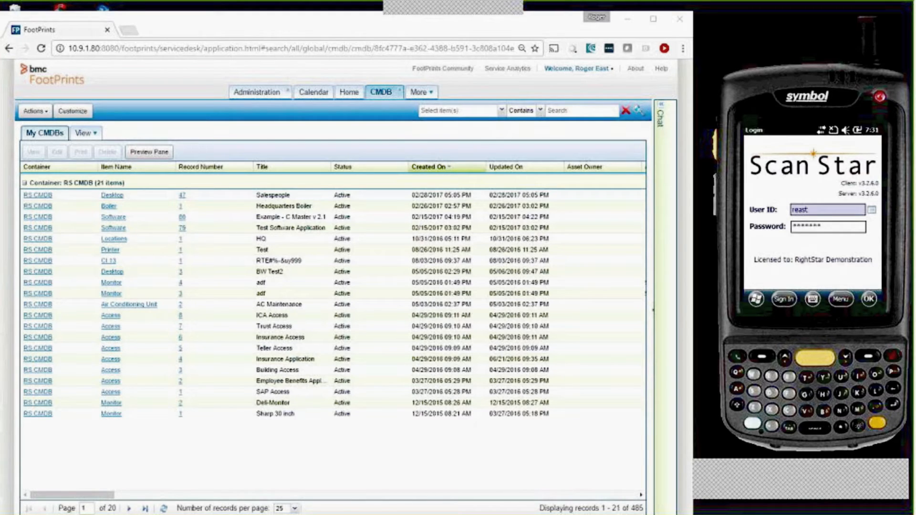
# Sign in to ScanStar on the handheld and open the Receive form, checking its fields through to the Financial section
pyautogui.click(784, 299)
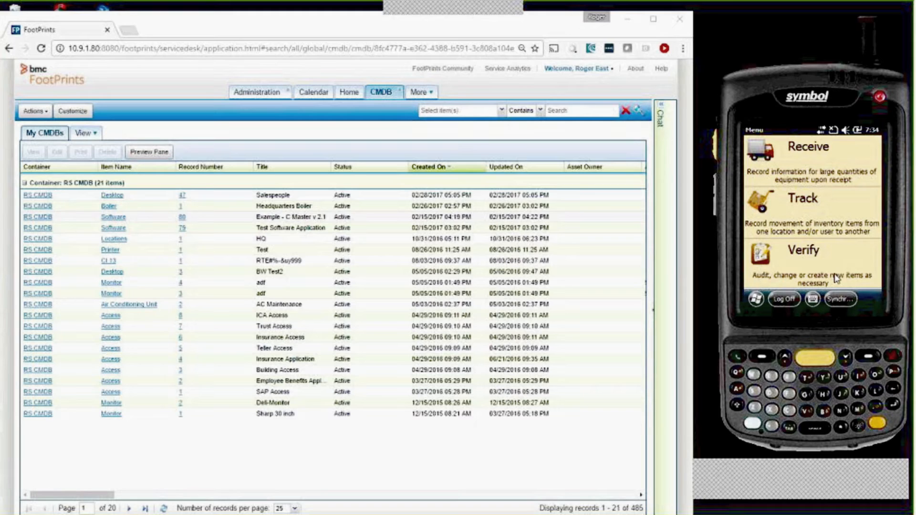
pyautogui.click(841, 165)
pyautogui.click(867, 156)
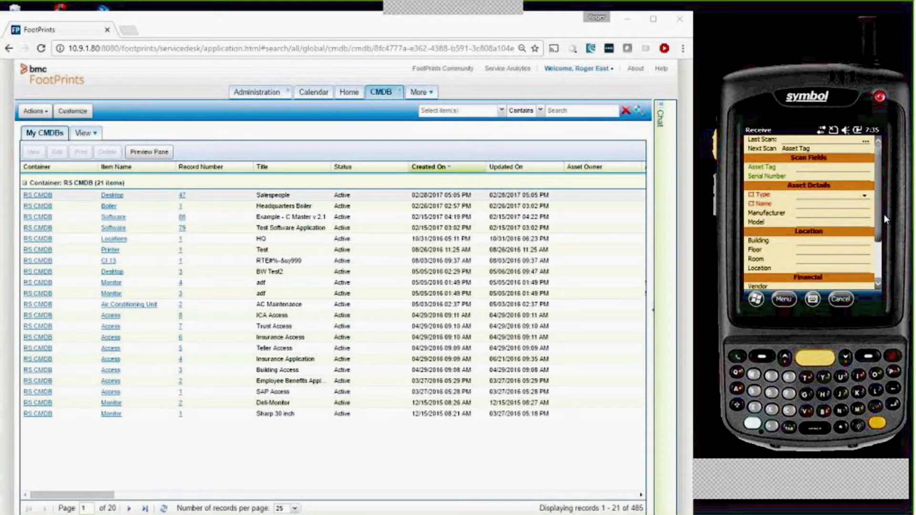
pyautogui.moveTo(877, 190); pyautogui.dragTo(883, 239)
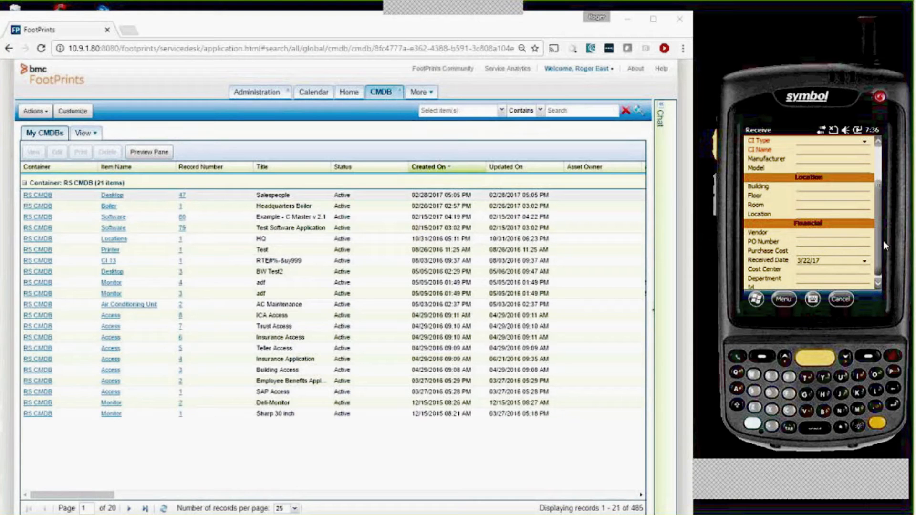
pyautogui.moveTo(882, 242); pyautogui.dragTo(879, 239)
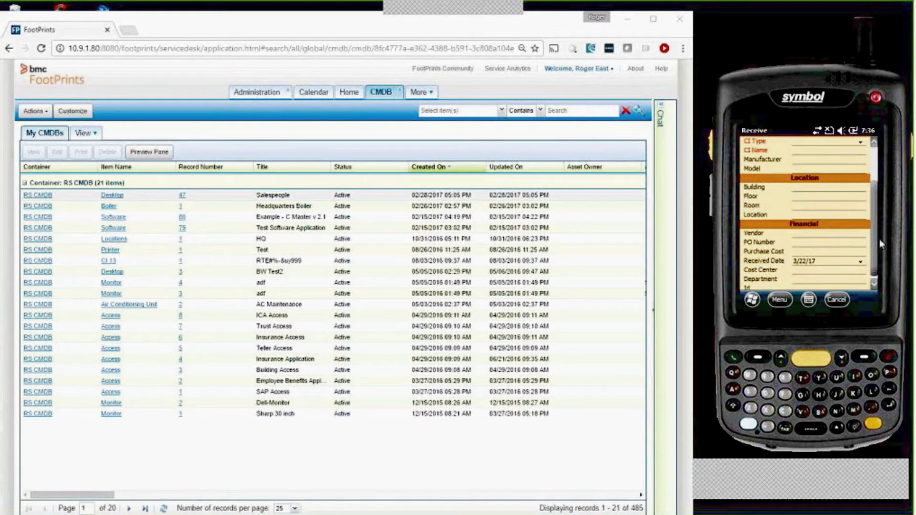
pyautogui.click(873, 283)
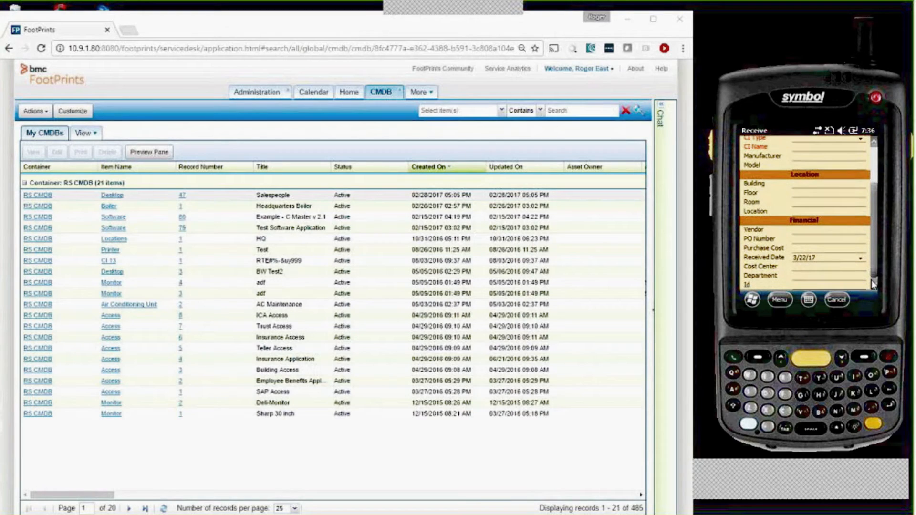
pyautogui.click(877, 169)
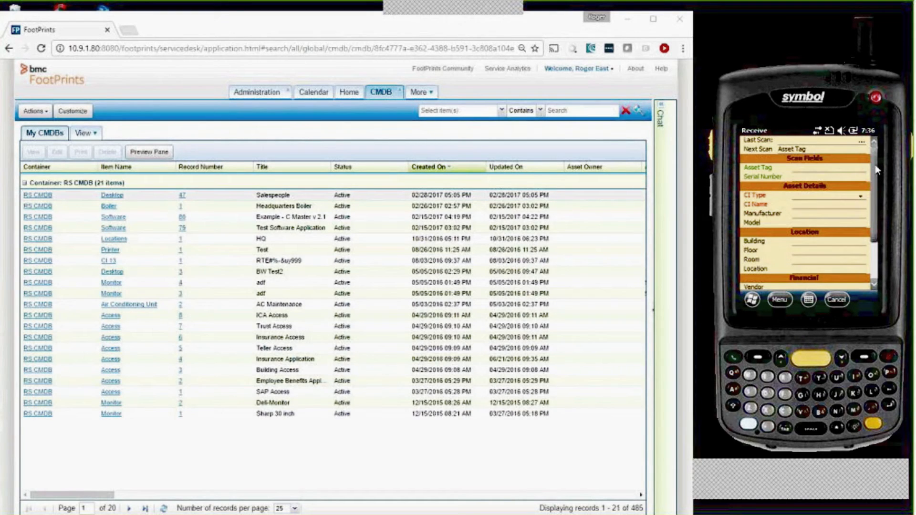
# Fill in the asset details with CI Type Desktop, CI Name Engineering, Manufacturer Dell and Model E6440
pyautogui.click(860, 201)
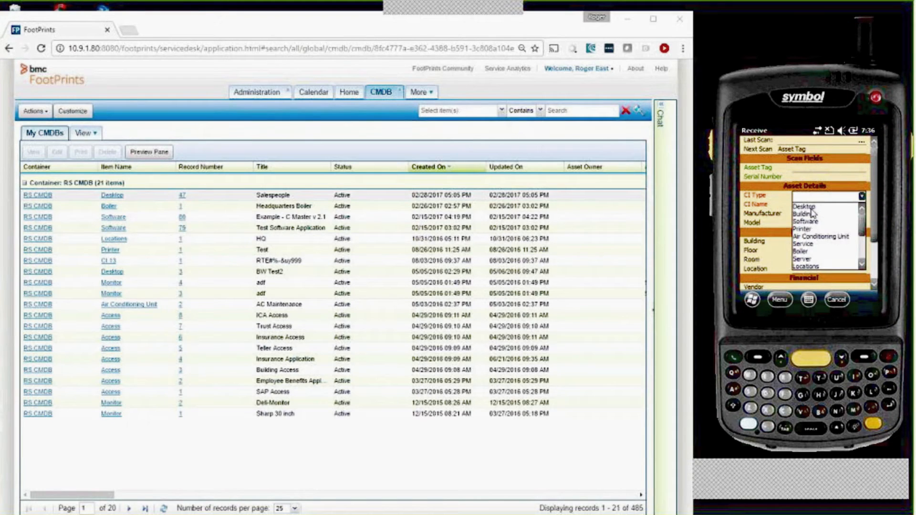
pyautogui.click(814, 214)
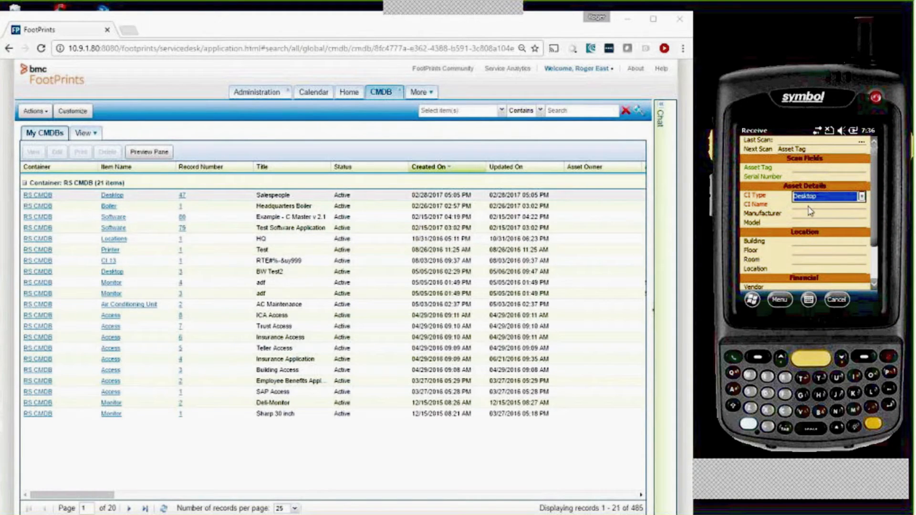
pyautogui.click(808, 206)
pyautogui.write('Engineering')
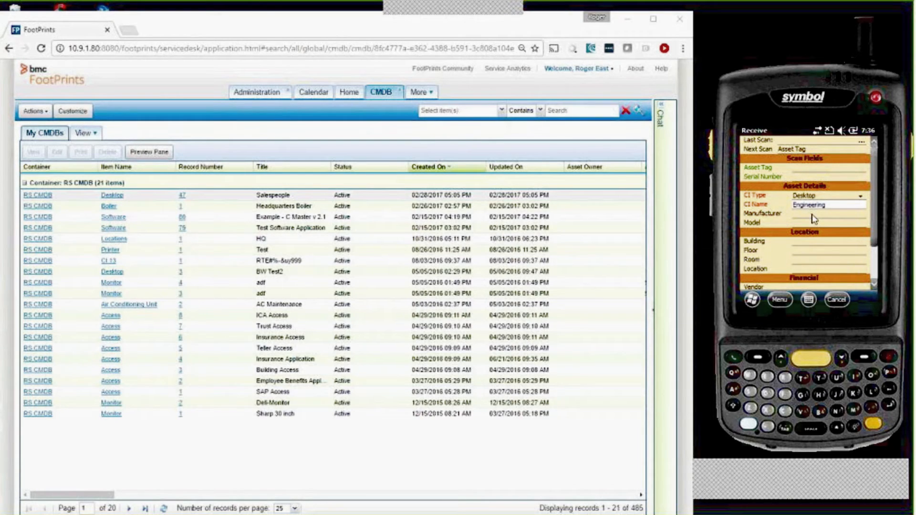
pyautogui.click(814, 218)
pyautogui.write('Dell')
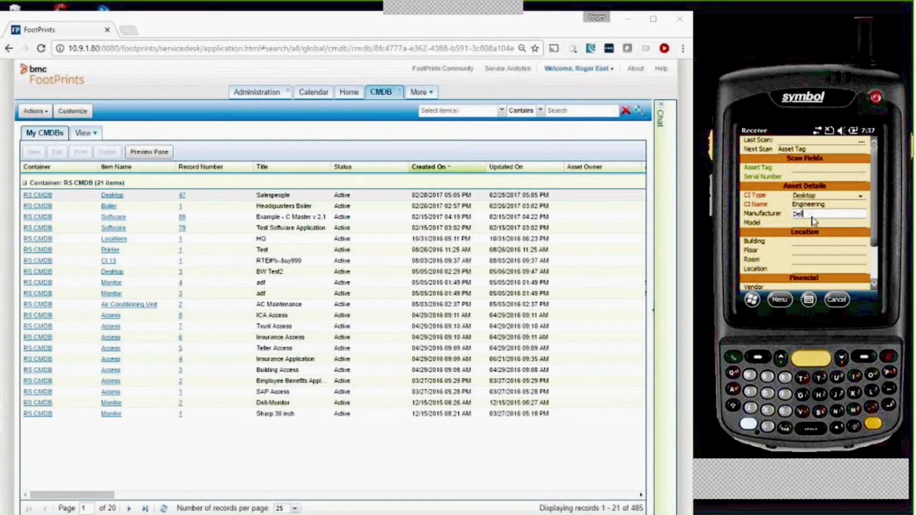
pyautogui.click(812, 226)
pyautogui.write('E6440')
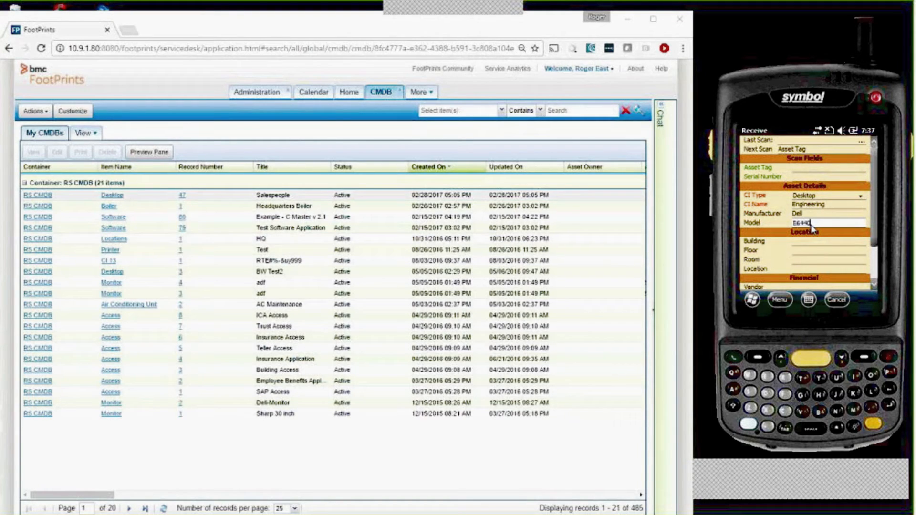
# Set the receiving location to Va WAREHOUSE and the purchase cost to 1356
pyautogui.click(820, 270)
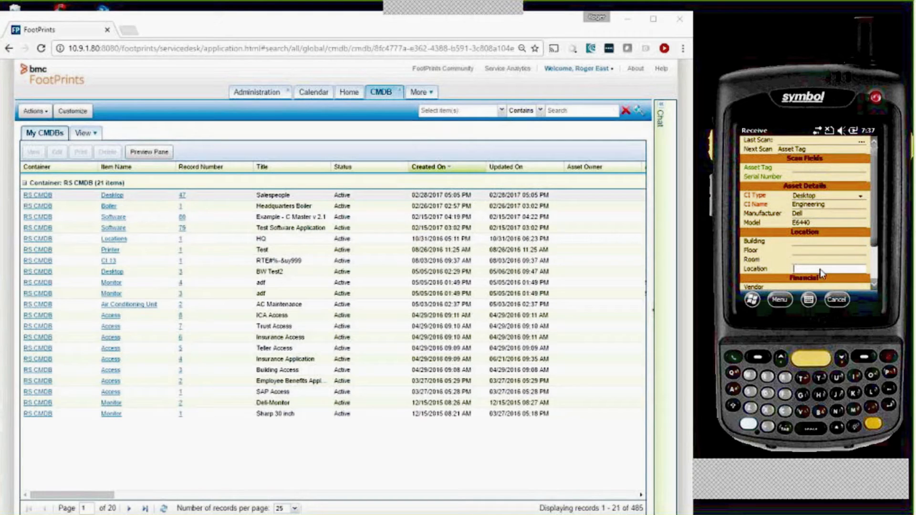
pyautogui.write('Va')
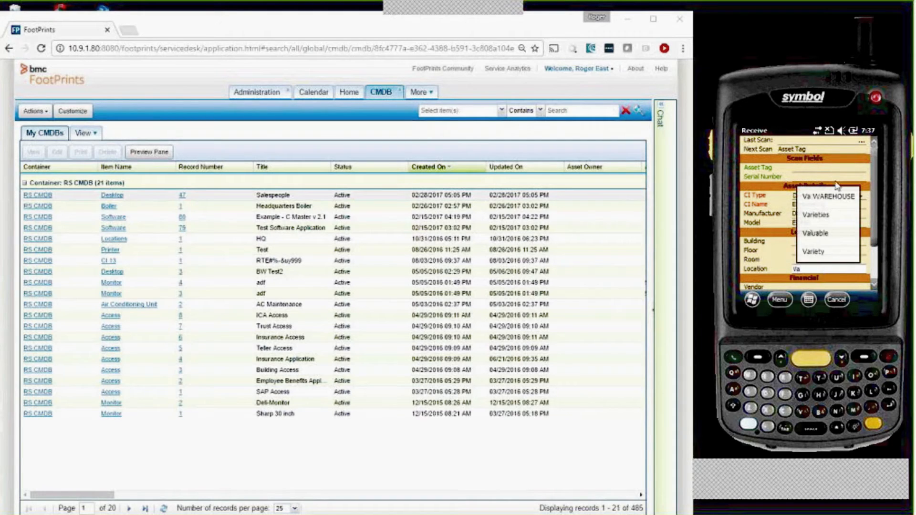
pyautogui.click(845, 204)
pyautogui.moveTo(876, 188); pyautogui.dragTo(882, 273)
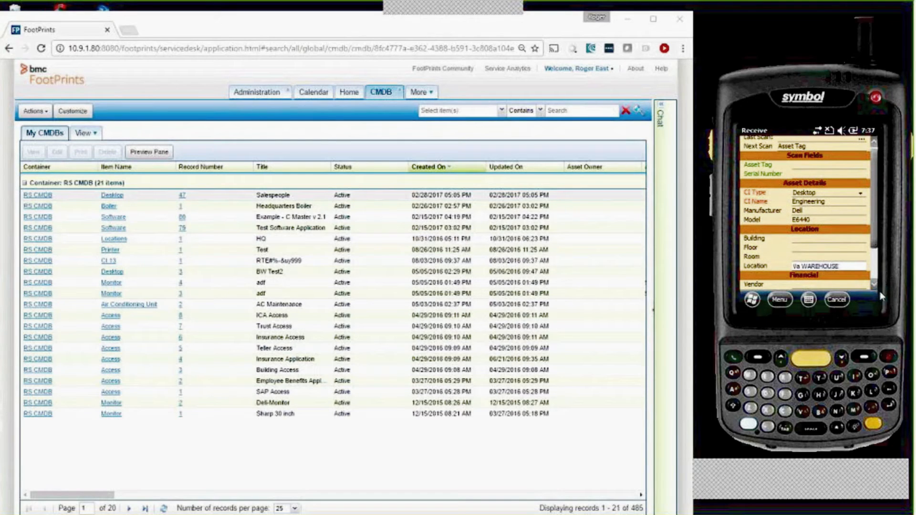
pyautogui.click(875, 285)
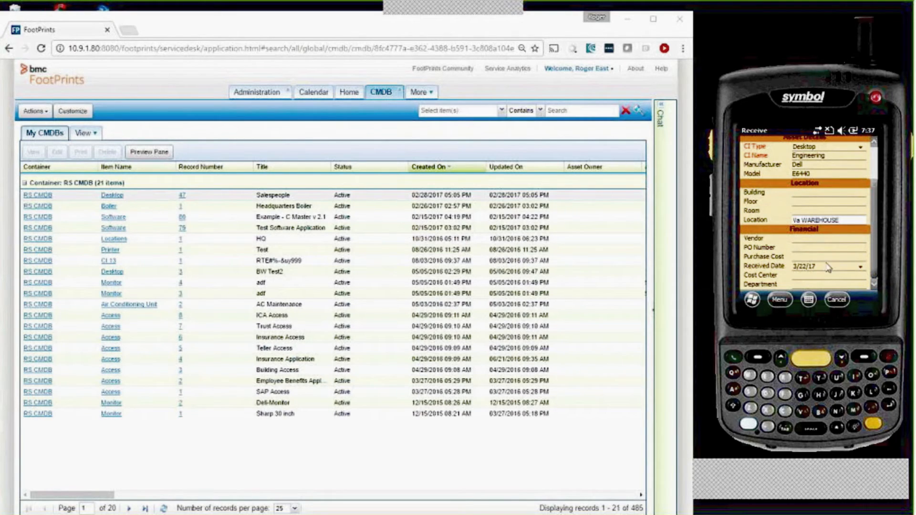
pyautogui.click(804, 257)
pyautogui.write('1350')
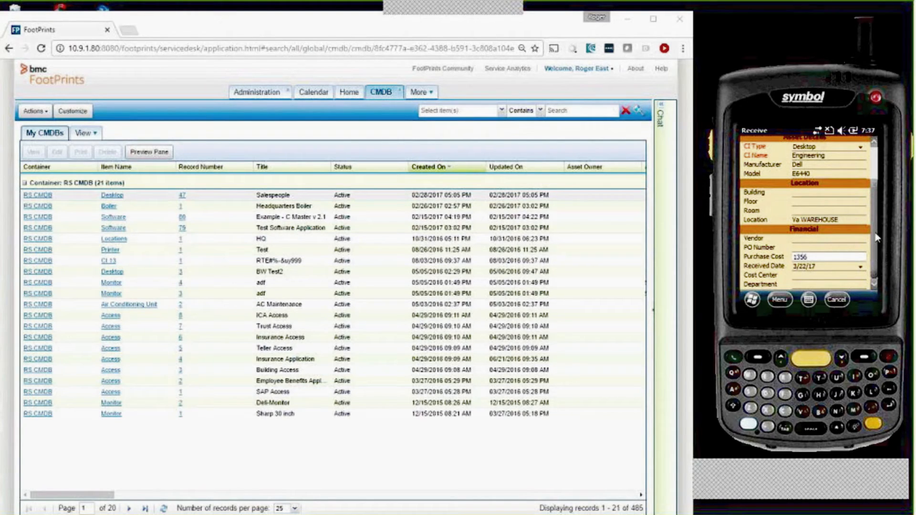
# Scan the desktop with asset tag 121038 and serial number SN001158 into the Receive form, and save and exit
pyautogui.click(875, 178)
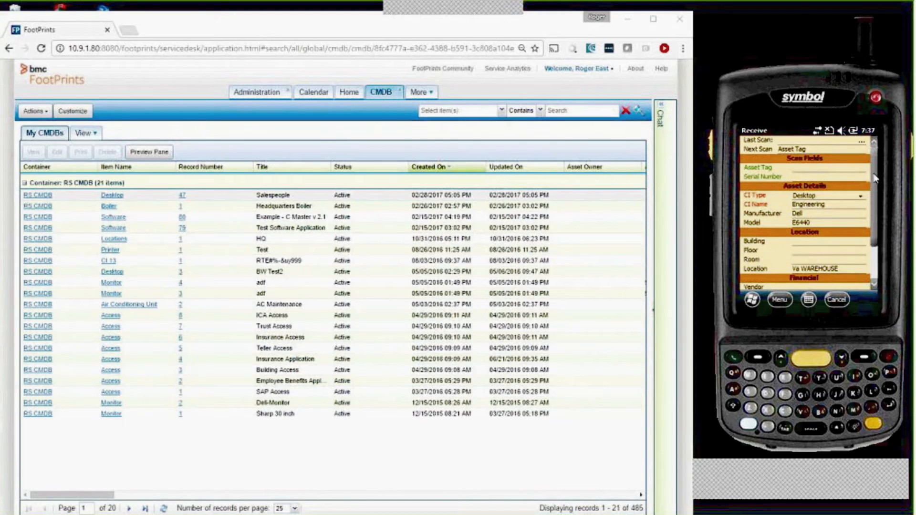
pyautogui.click(813, 169)
pyautogui.click(780, 300)
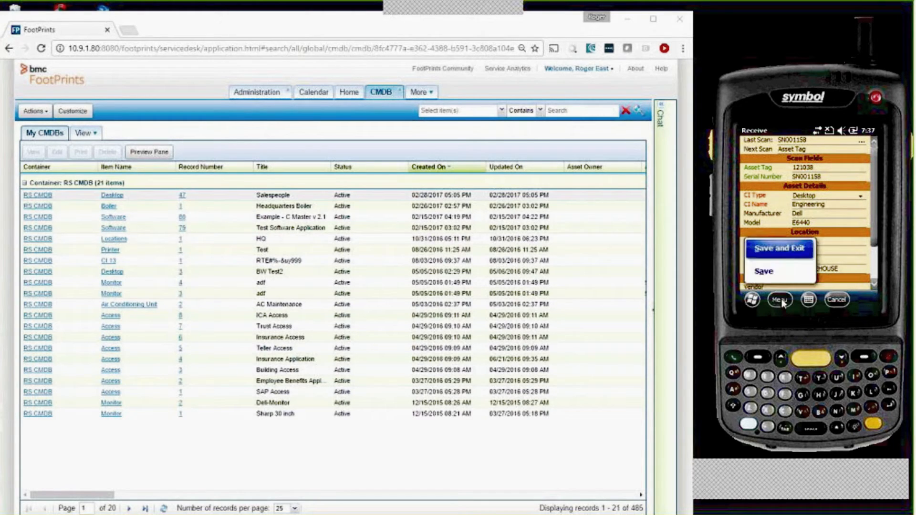
pyautogui.click(772, 252)
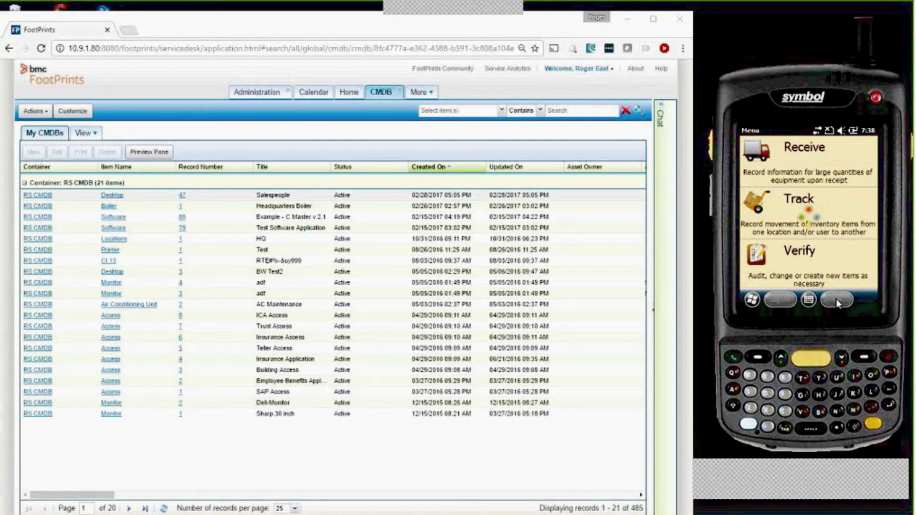
# List the Desktop records of the RS CMDB in FootPrints and close the handheld's synchronization notice
pyautogui.click(88, 133)
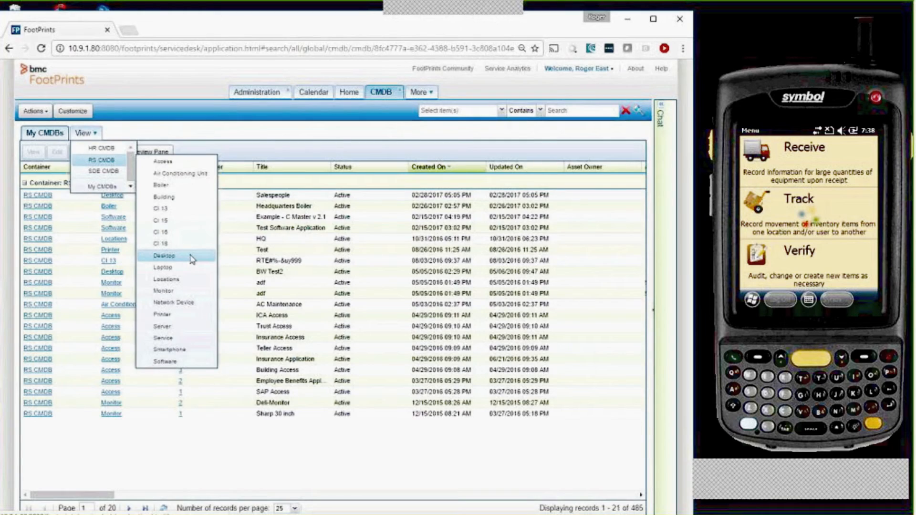
pyautogui.click(190, 256)
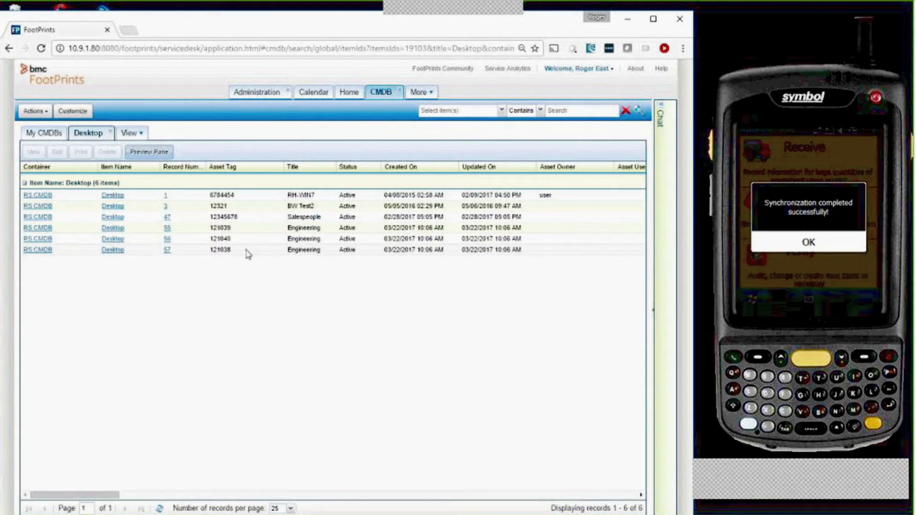
pyautogui.click(806, 241)
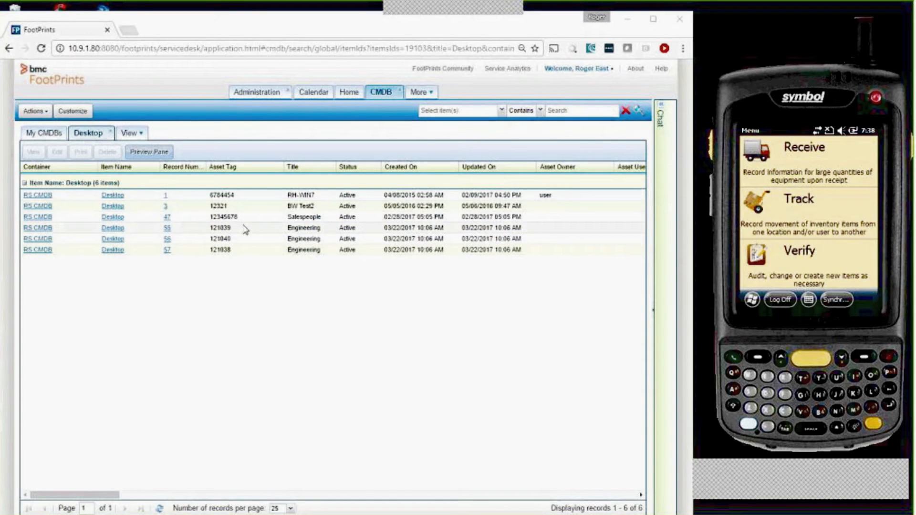
# Open the Engineering desktop record with asset tag 121040, examine its IT and financial information, and return to the Desktop list
pyautogui.doubleClick(240, 244)
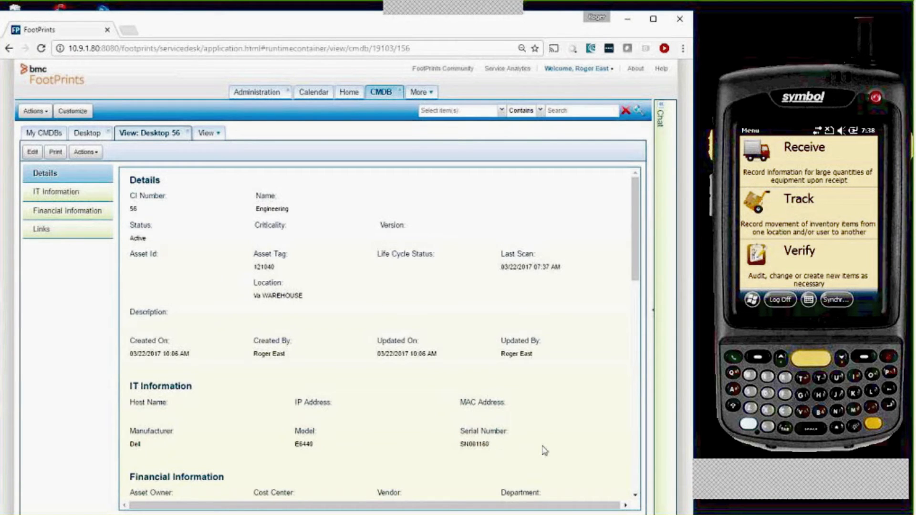
pyautogui.moveTo(635, 236); pyautogui.dragTo(637, 293)
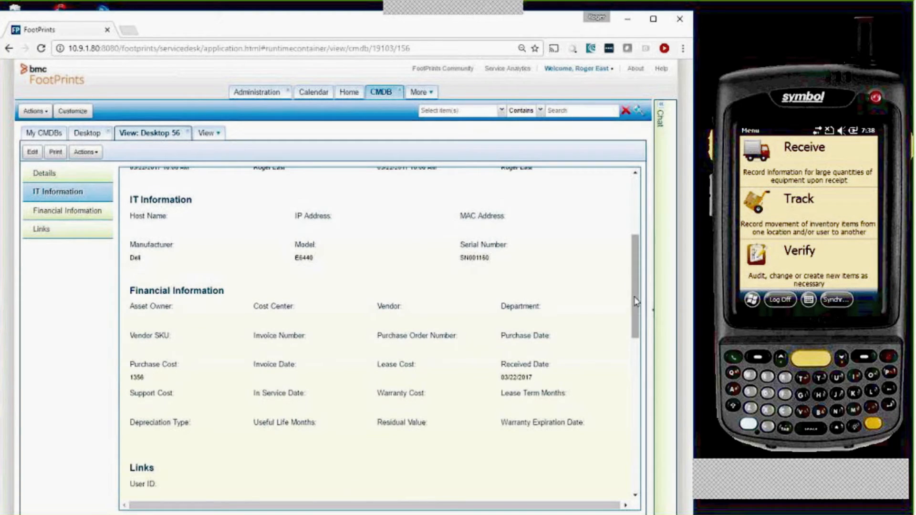
pyautogui.scroll(-2, 634, 298)
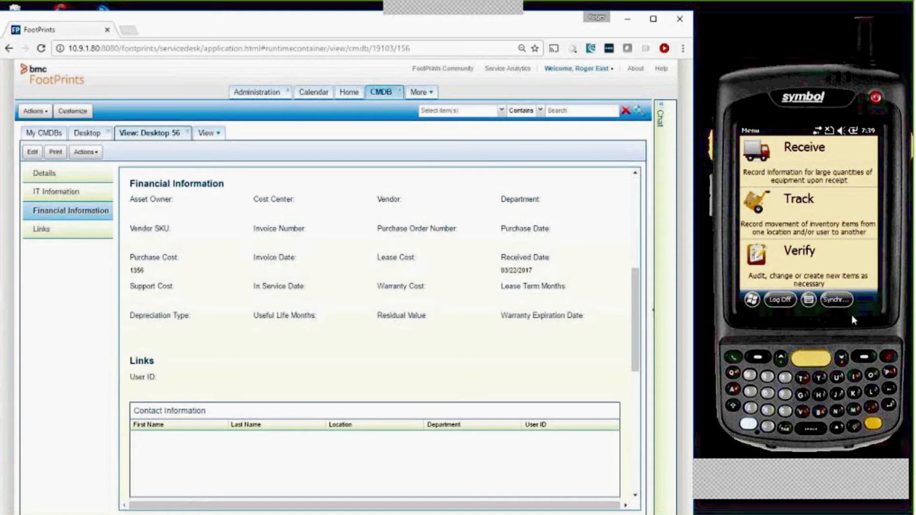
pyautogui.click(87, 136)
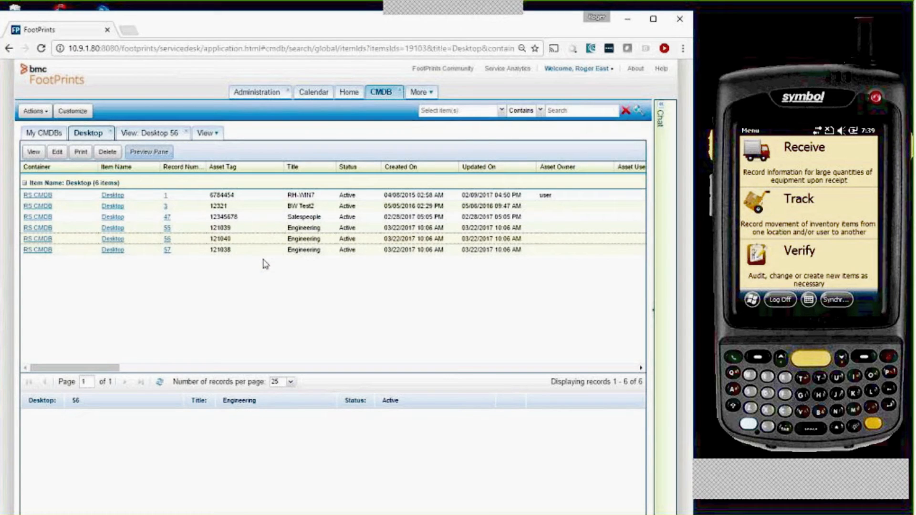
# Open the Track form on the handheld, pick the asset's user from the name lookup, and enter asset tag 121039
pyautogui.click(841, 213)
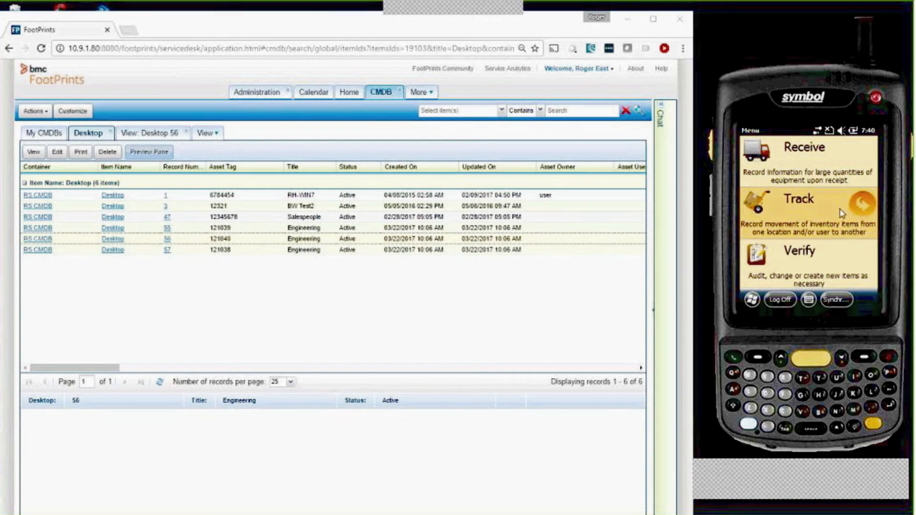
pyautogui.click(868, 204)
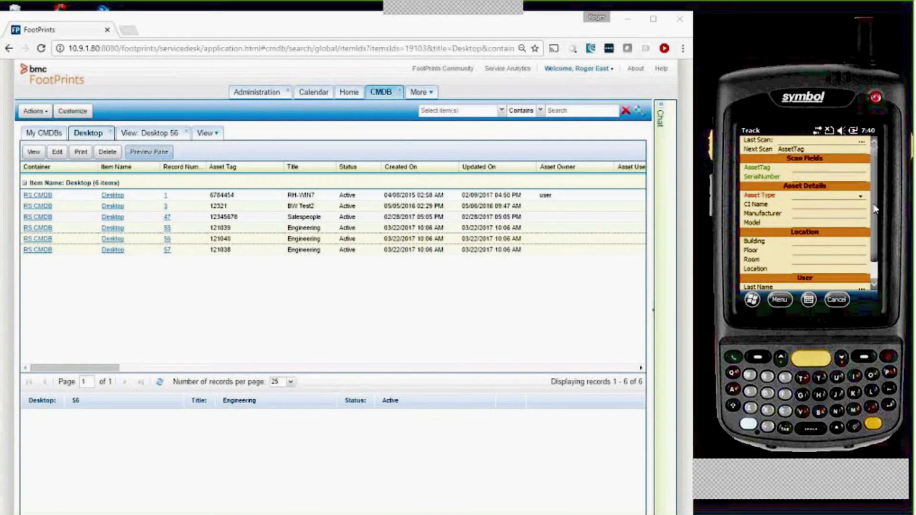
pyautogui.moveTo(875, 205); pyautogui.dragTo(881, 256)
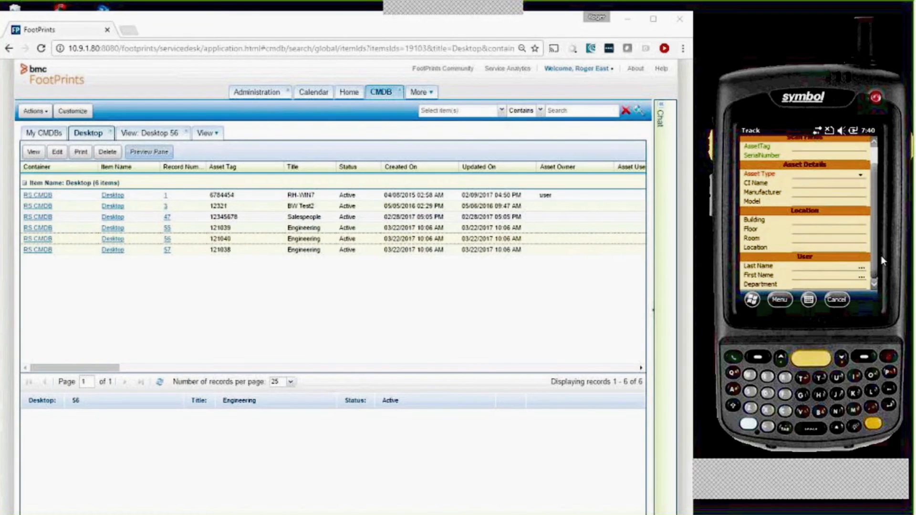
pyautogui.click(861, 277)
pyautogui.click(794, 185)
pyautogui.moveTo(871, 238); pyautogui.dragTo(868, 168)
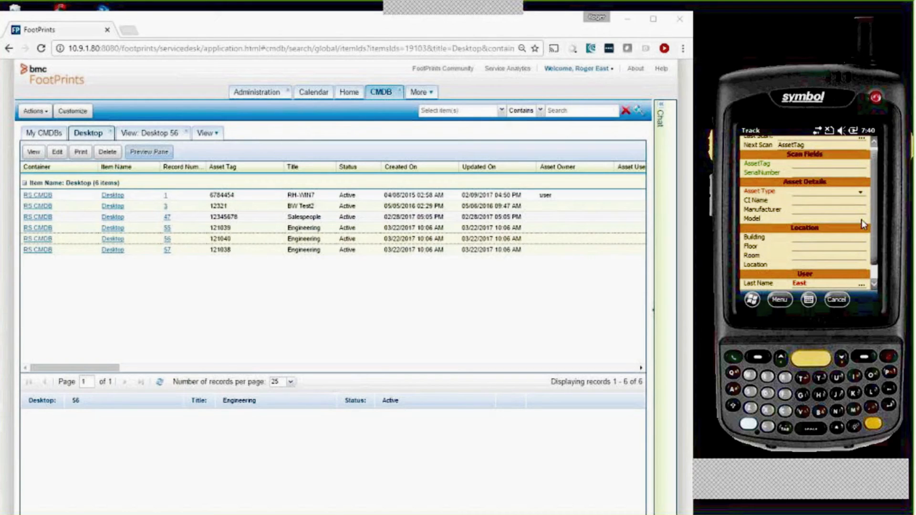
pyautogui.click(811, 167)
pyautogui.write('121040')
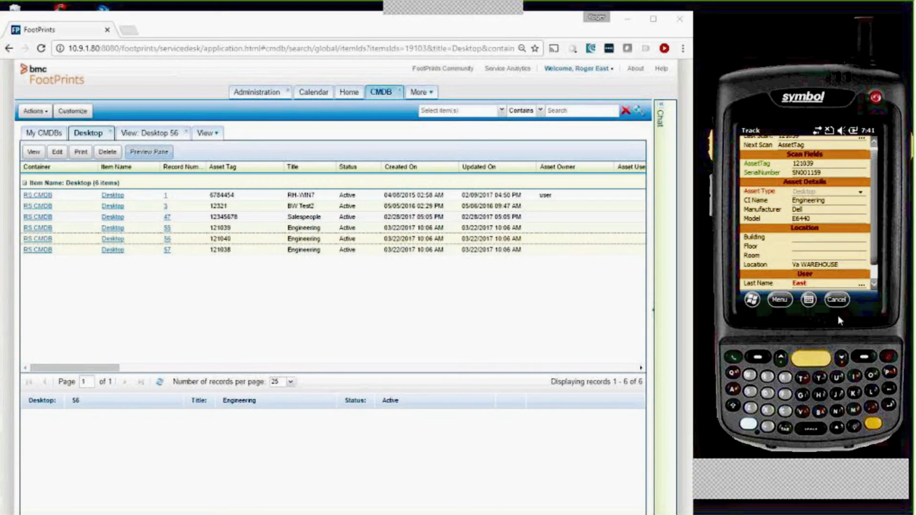
# Save and exit the Track form, synchronize the handheld with FootPrints, and close the synchronization notice
pyautogui.click(780, 300)
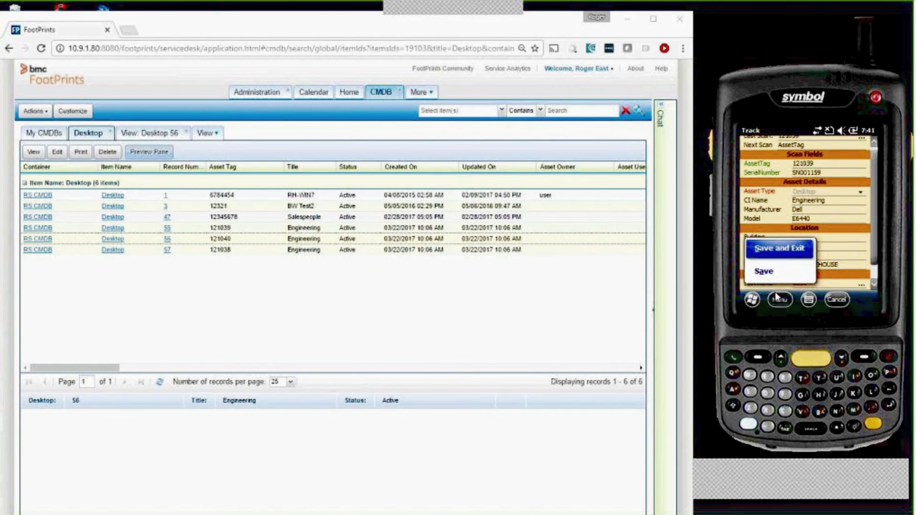
pyautogui.click(770, 254)
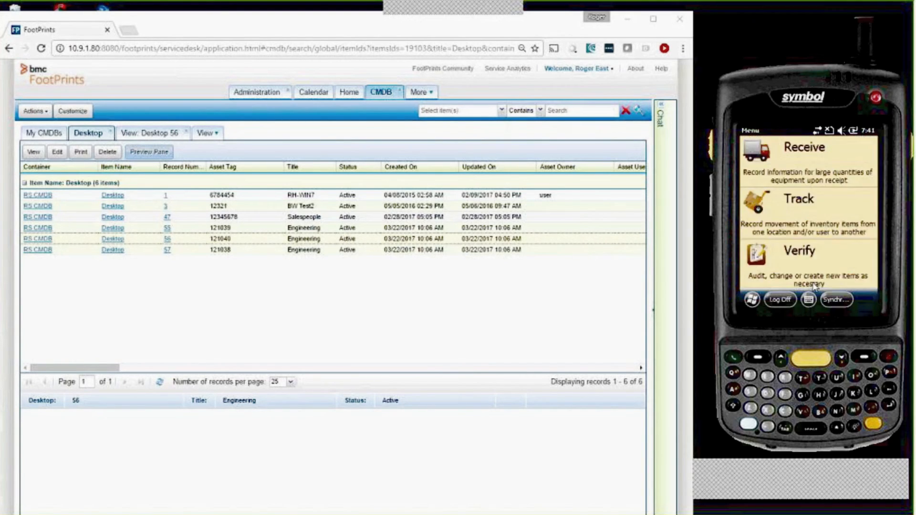
pyautogui.click(840, 303)
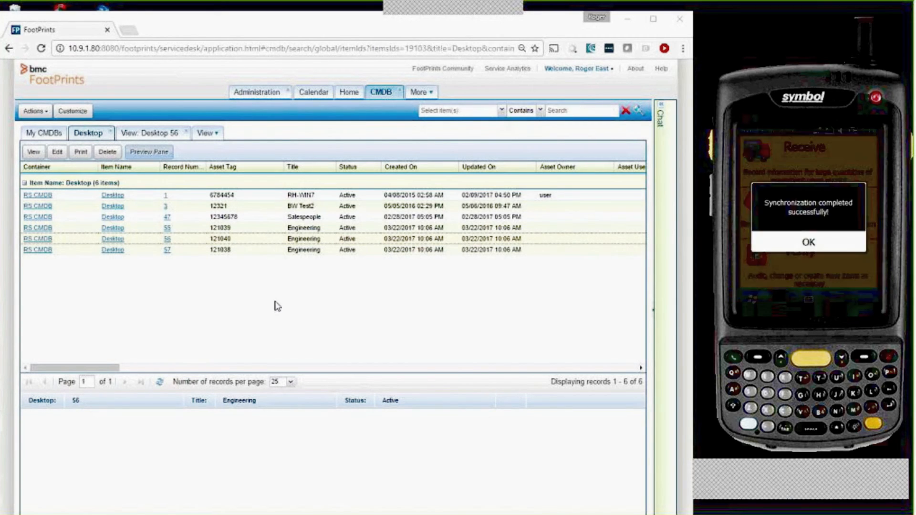
pyautogui.click(802, 250)
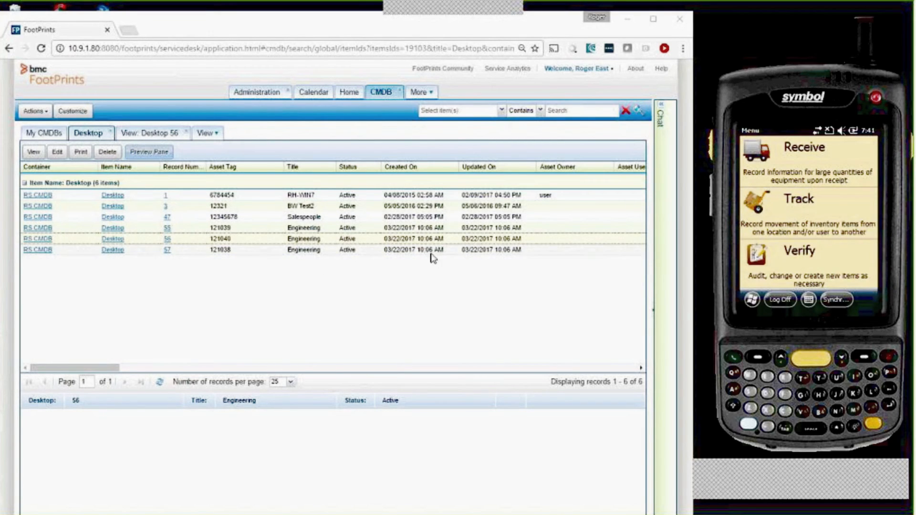
# Open the Engineering desktop record with asset tag 121040, reload it, enlarge the record area, and examine its linked contact information
pyautogui.doubleClick(267, 240)
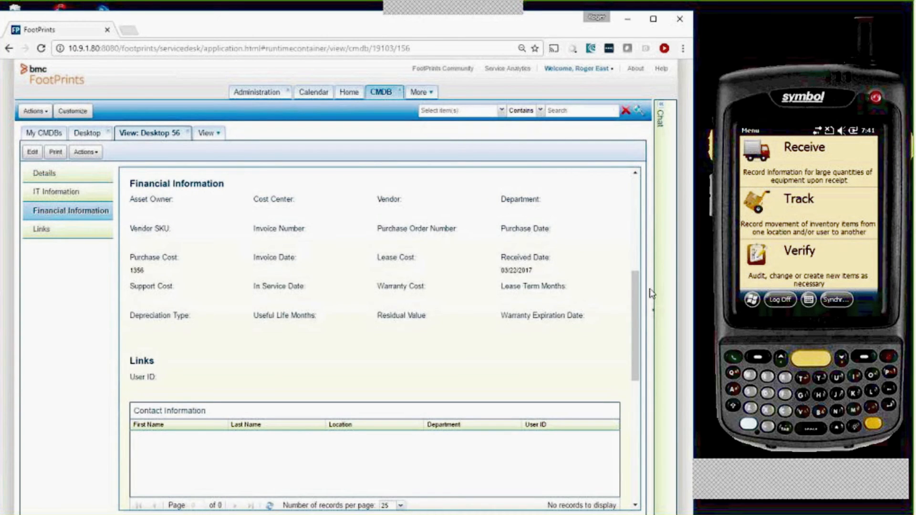
pyautogui.scroll(-5, 637, 310)
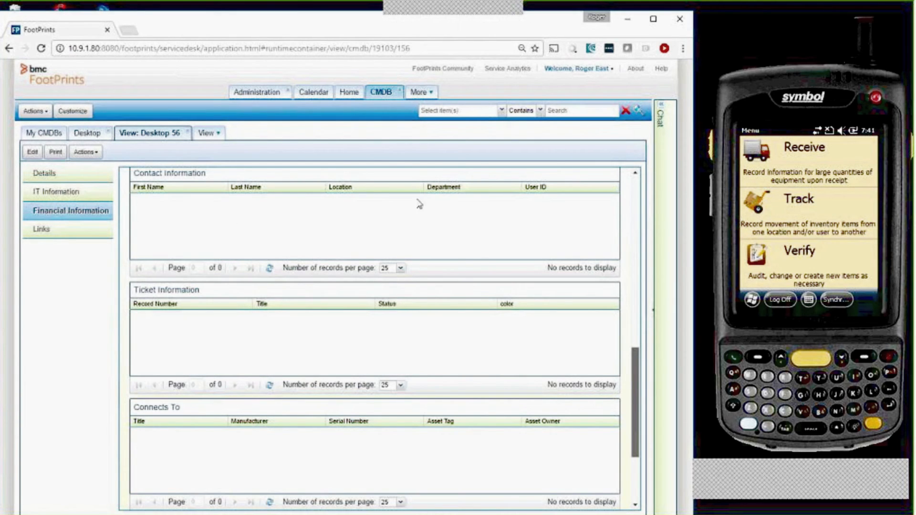
pyautogui.click(42, 49)
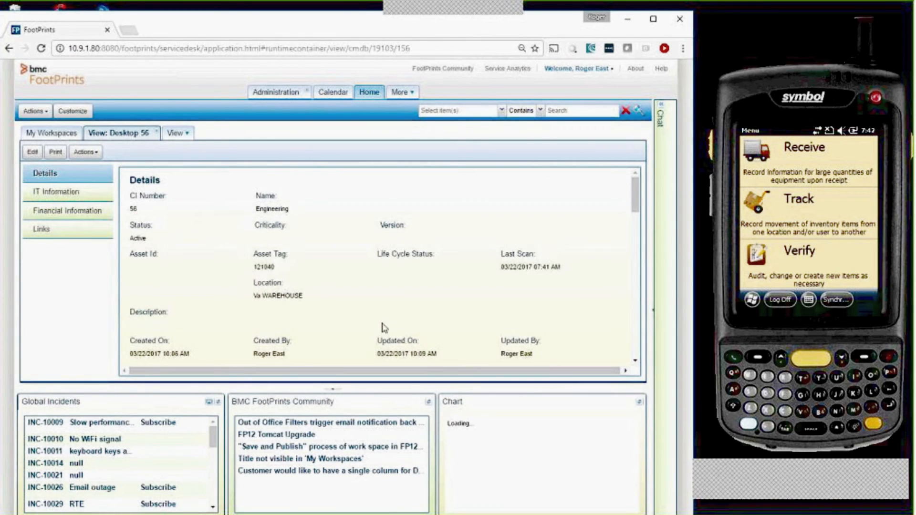
pyautogui.click(332, 390)
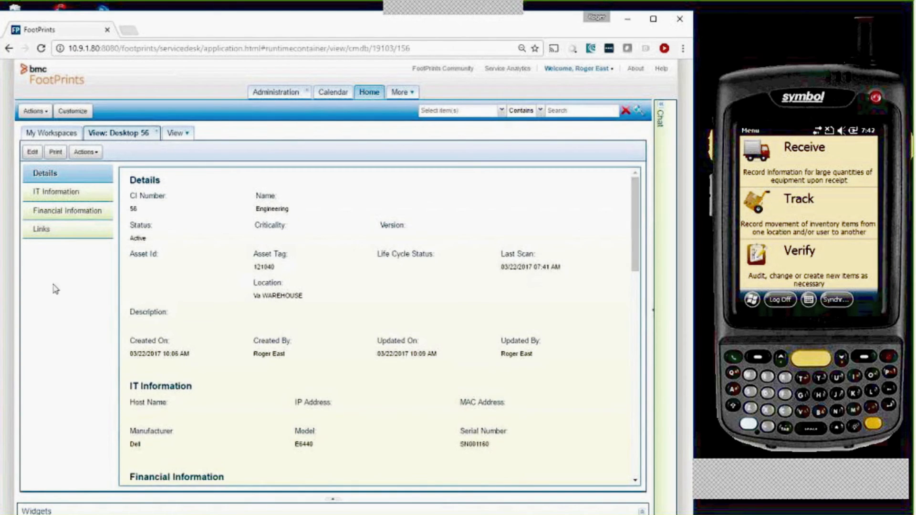
pyautogui.click(44, 230)
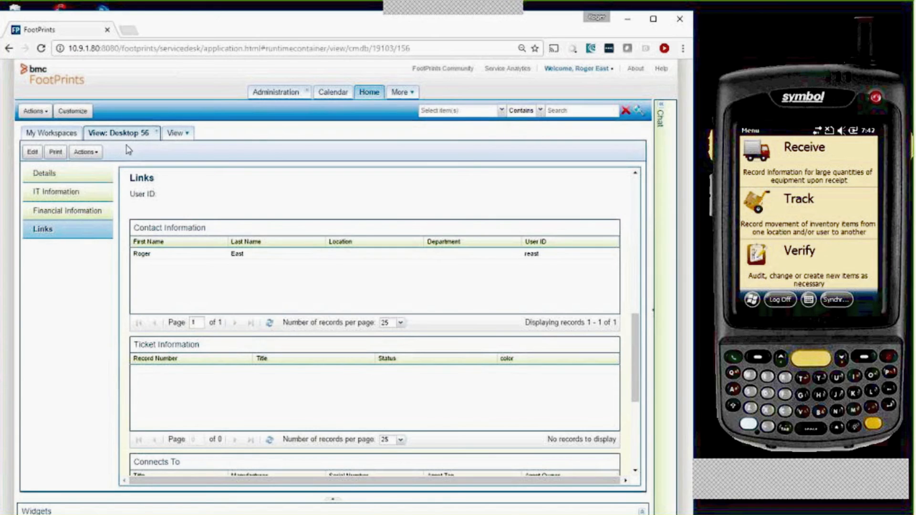
# Open the Verify form on the handheld, check asset tag 121035, decline creating a new item, and cancel the form
pyautogui.click(832, 268)
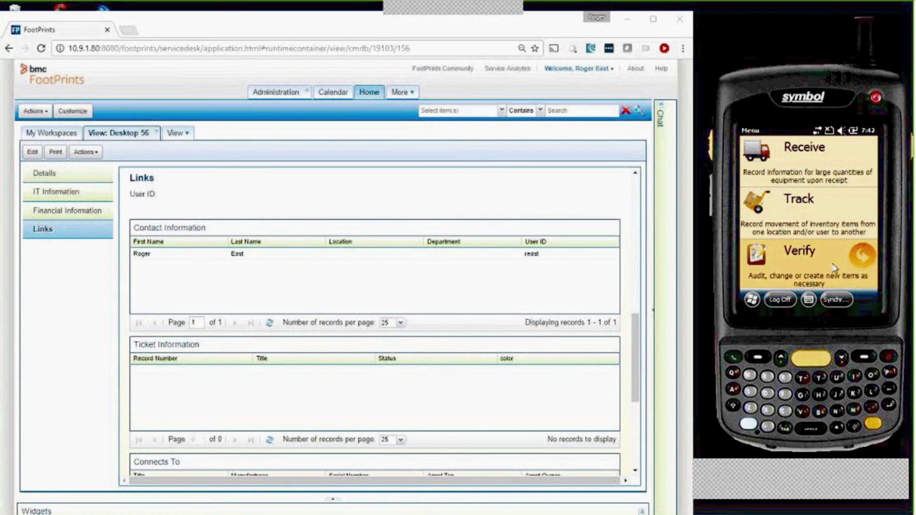
pyautogui.click(861, 262)
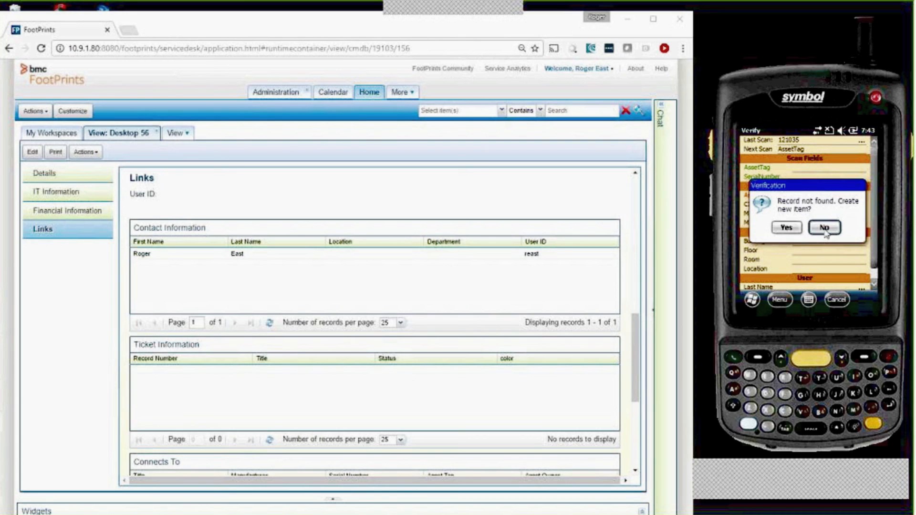
pyautogui.click(825, 229)
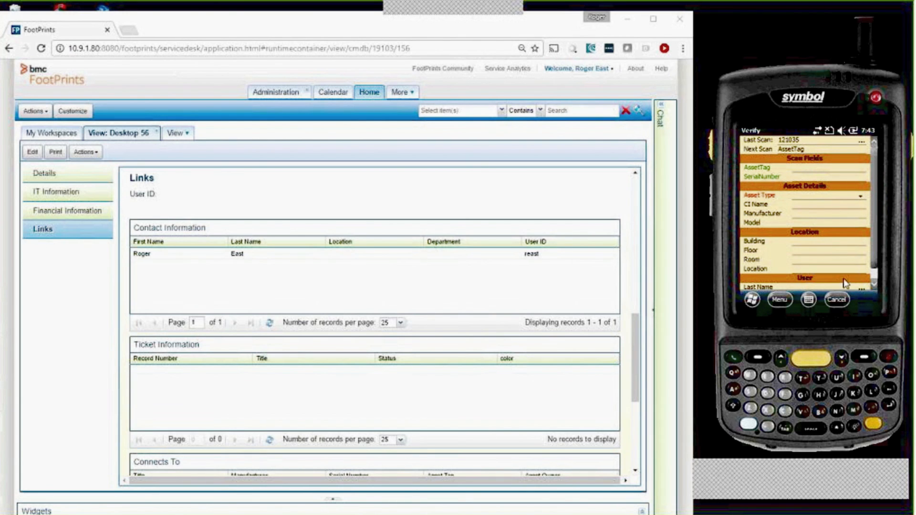
pyautogui.click(838, 302)
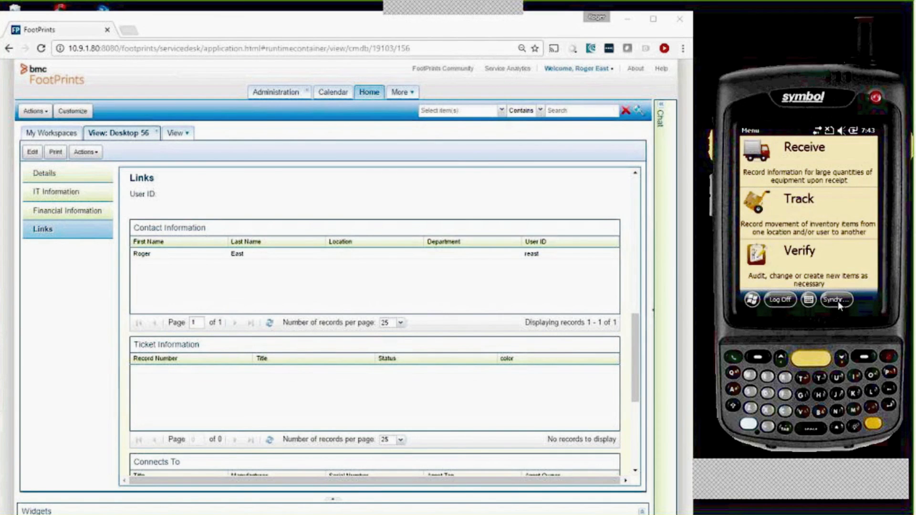